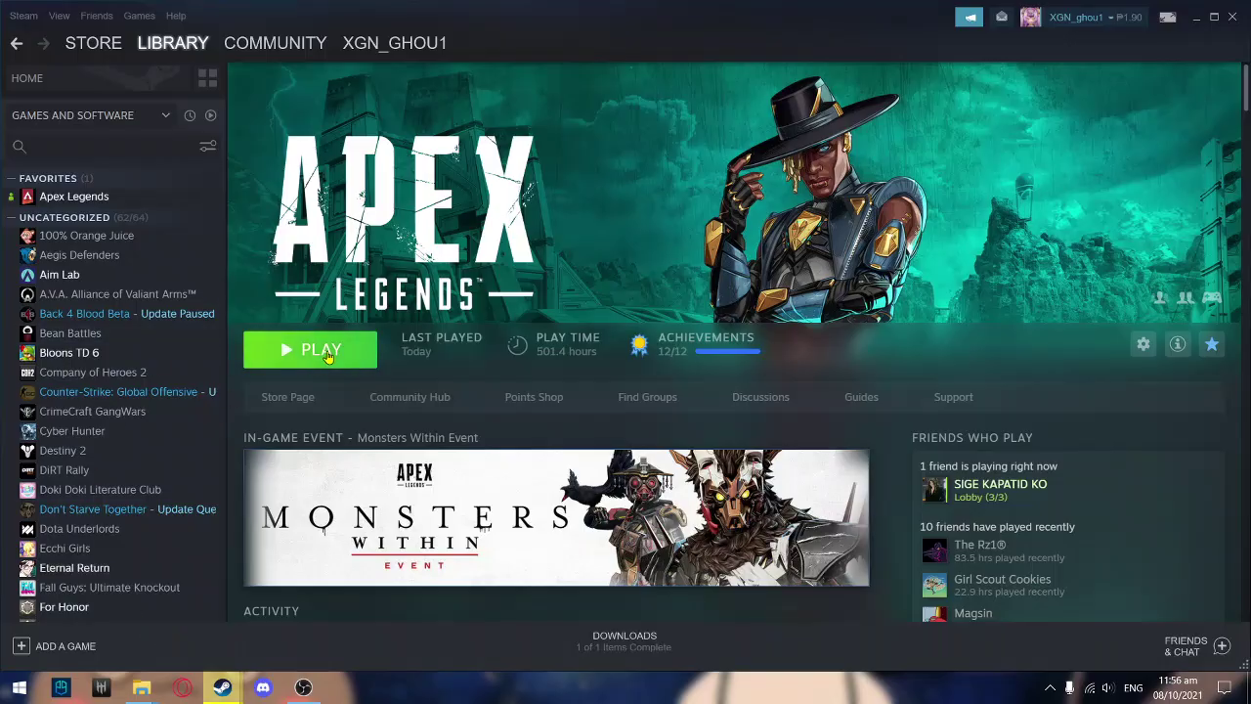
- Launch Apex Legends from its Steam library page and wait for the steamclient64.dll anti-cheat error
left_click(327, 354)
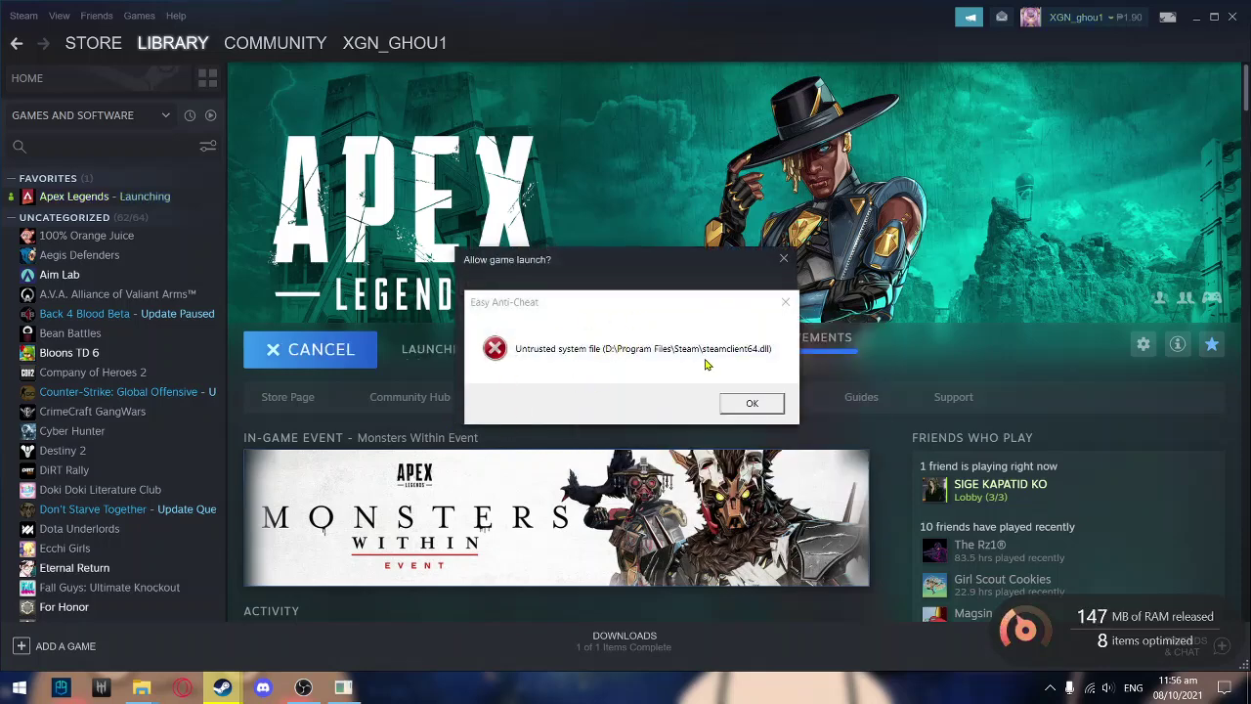
- Dismiss the Easy Anti-Cheat error, cancel the launch, and browse Apex Legends' local files
left_click(753, 405)
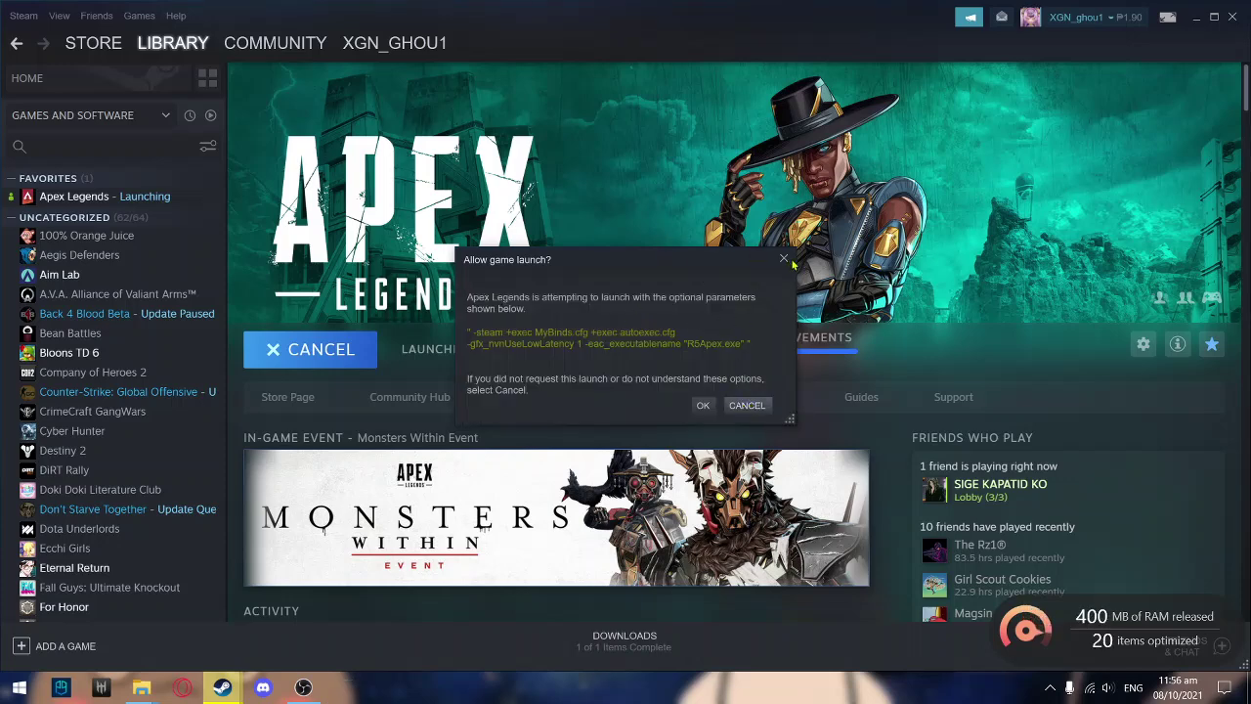
left_click(747, 406)
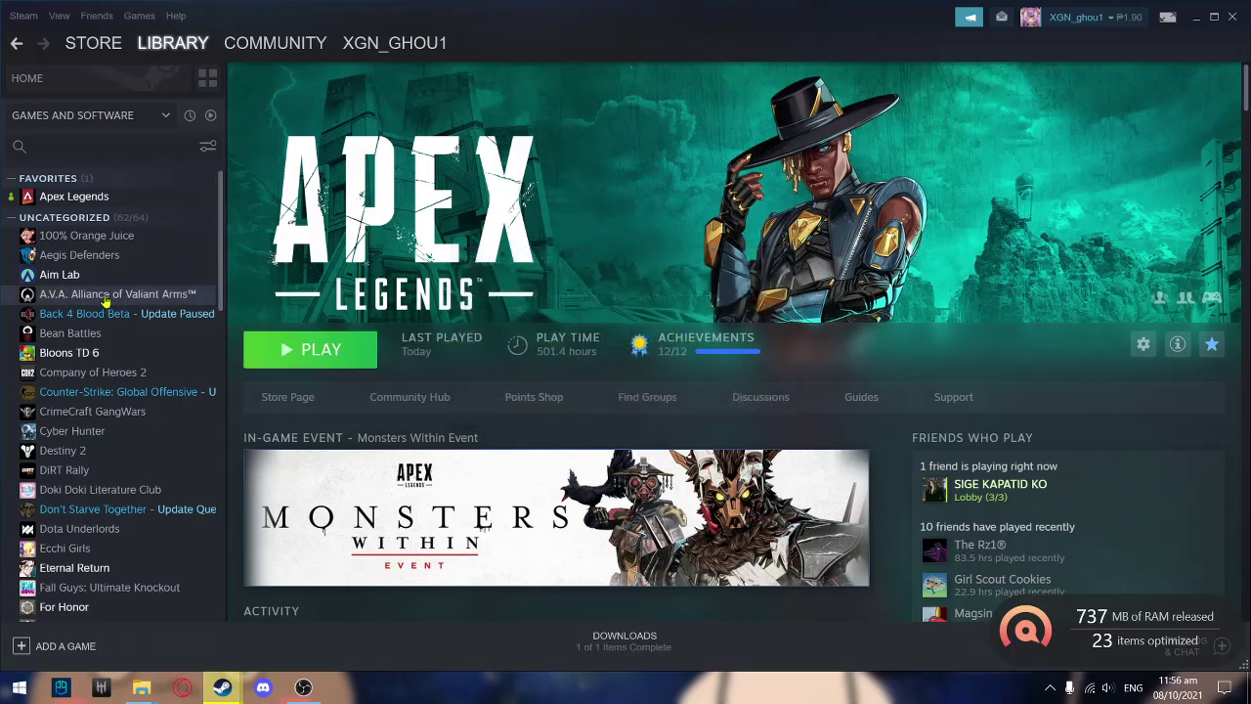
right_click(82, 198)
left_click(153, 295)
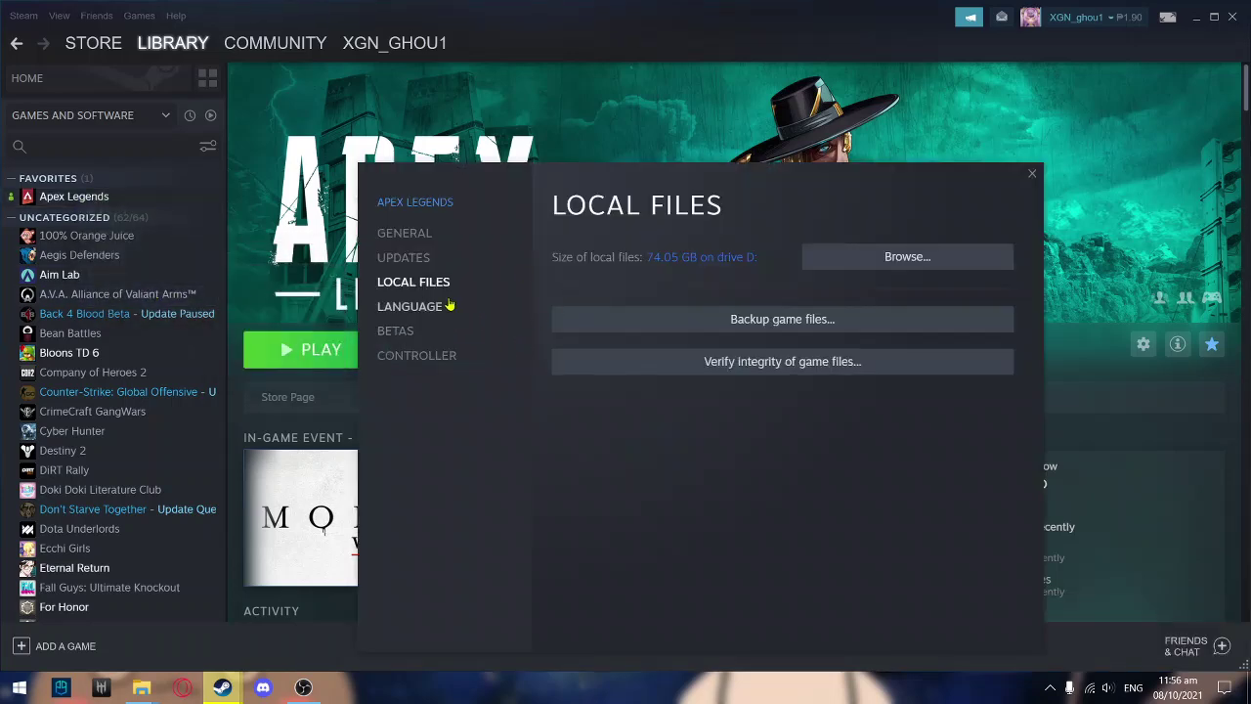
left_click(872, 257)
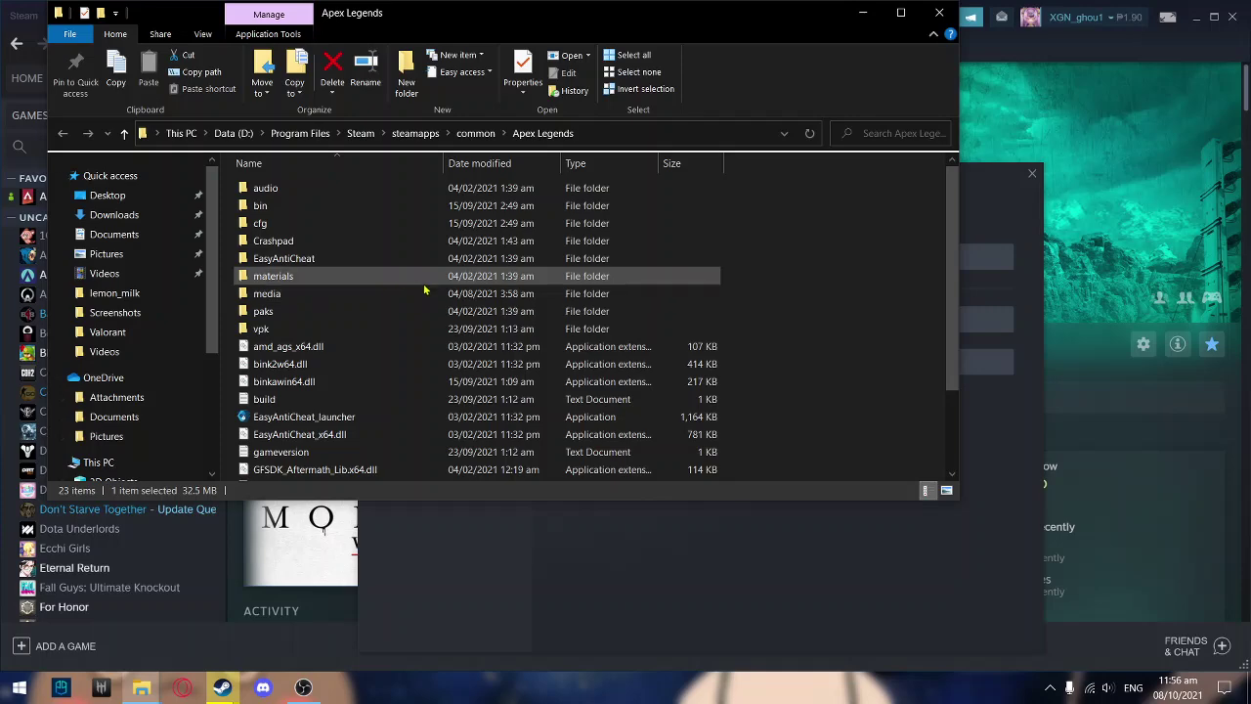
- Enable 'Run this program as an administrator' for EasyAntiCheat_launcher, apply it, and close the folder
scroll(421, 313, "down", 1)
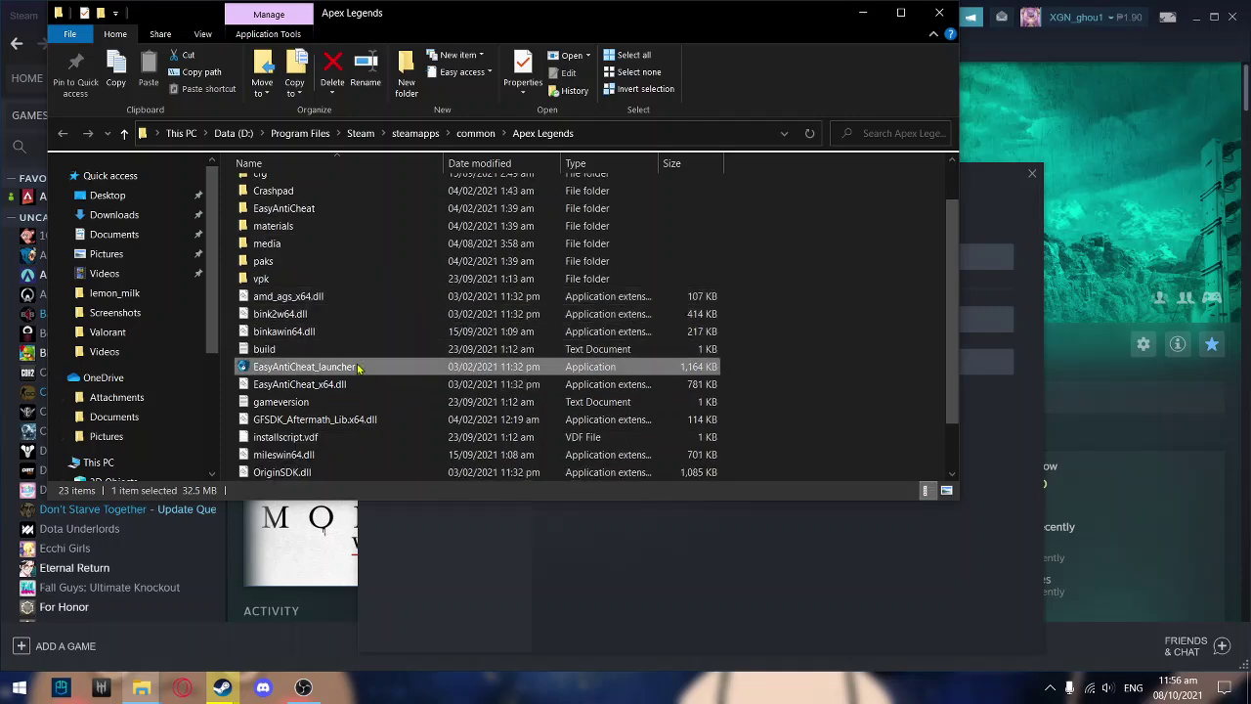
right_click(358, 367)
left_click(472, 660)
left_click(513, 281)
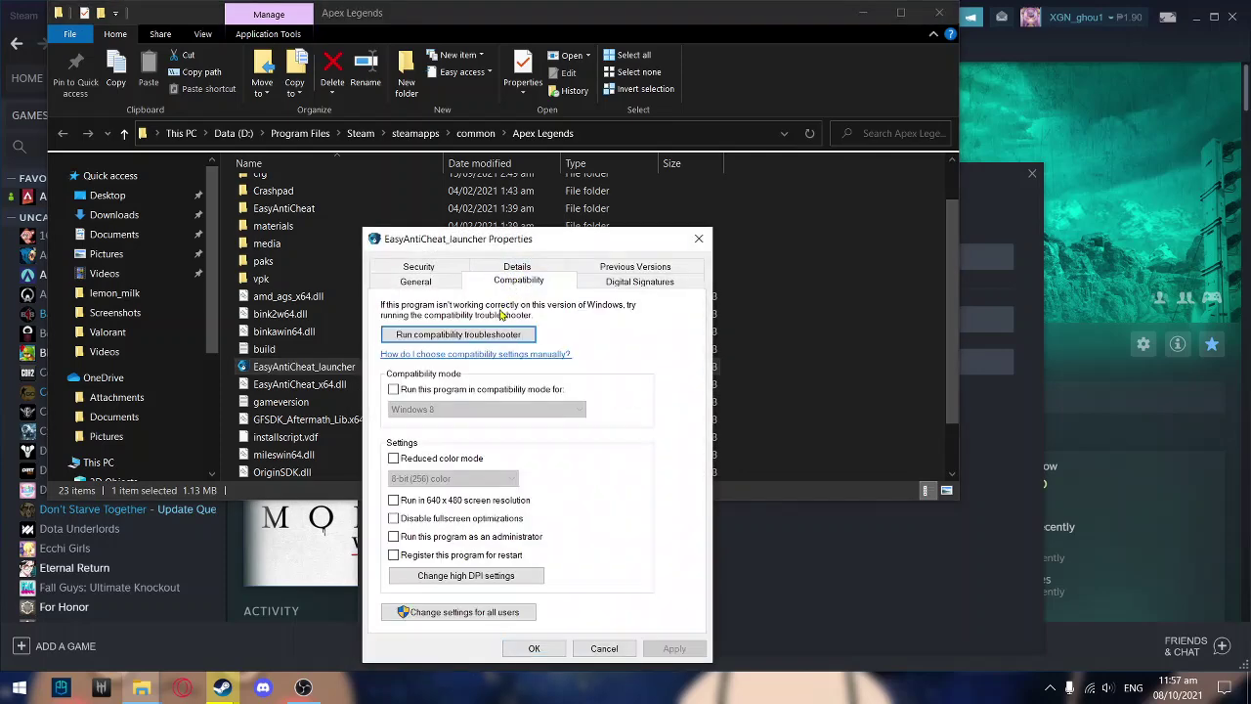
left_click(431, 537)
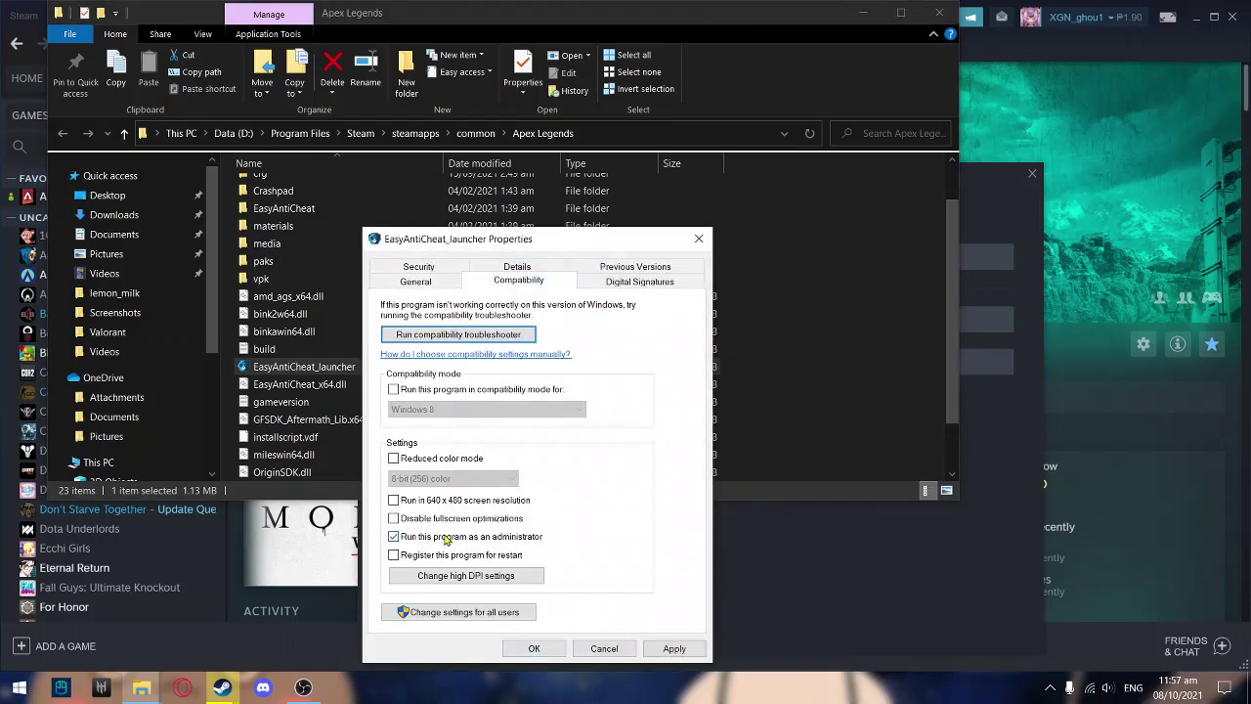
left_click_drag(503, 240, 568, 165)
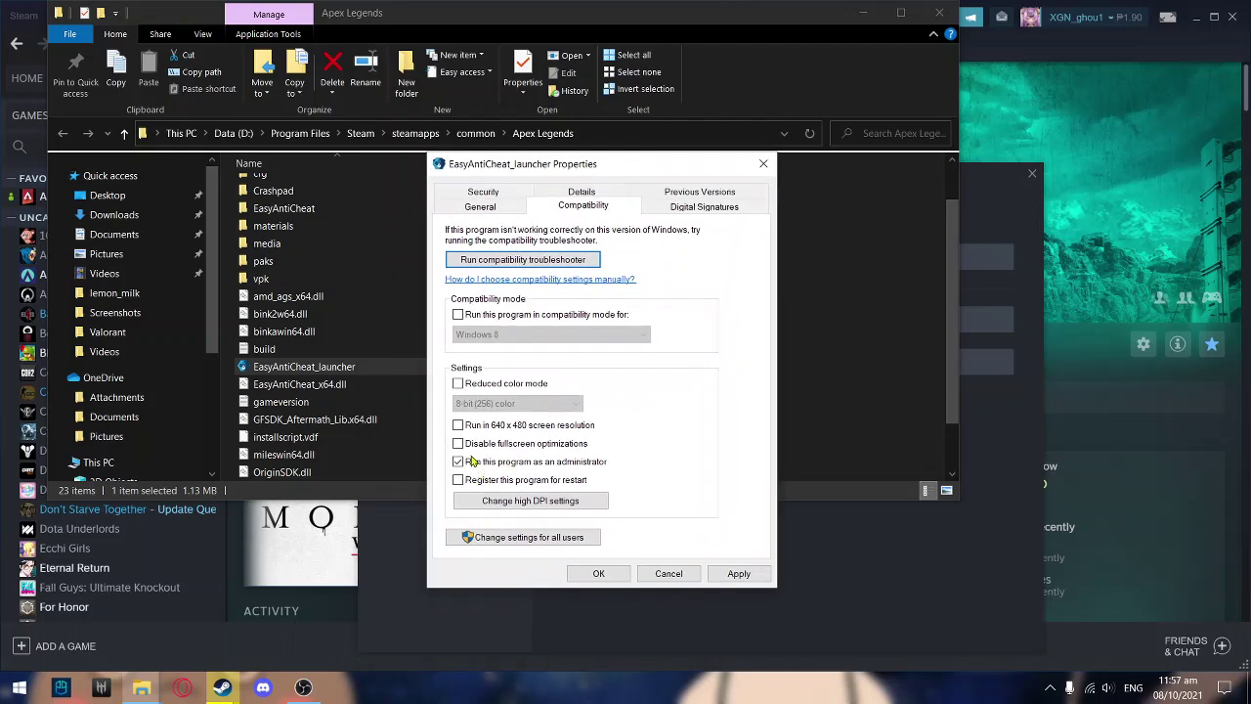
left_click(740, 574)
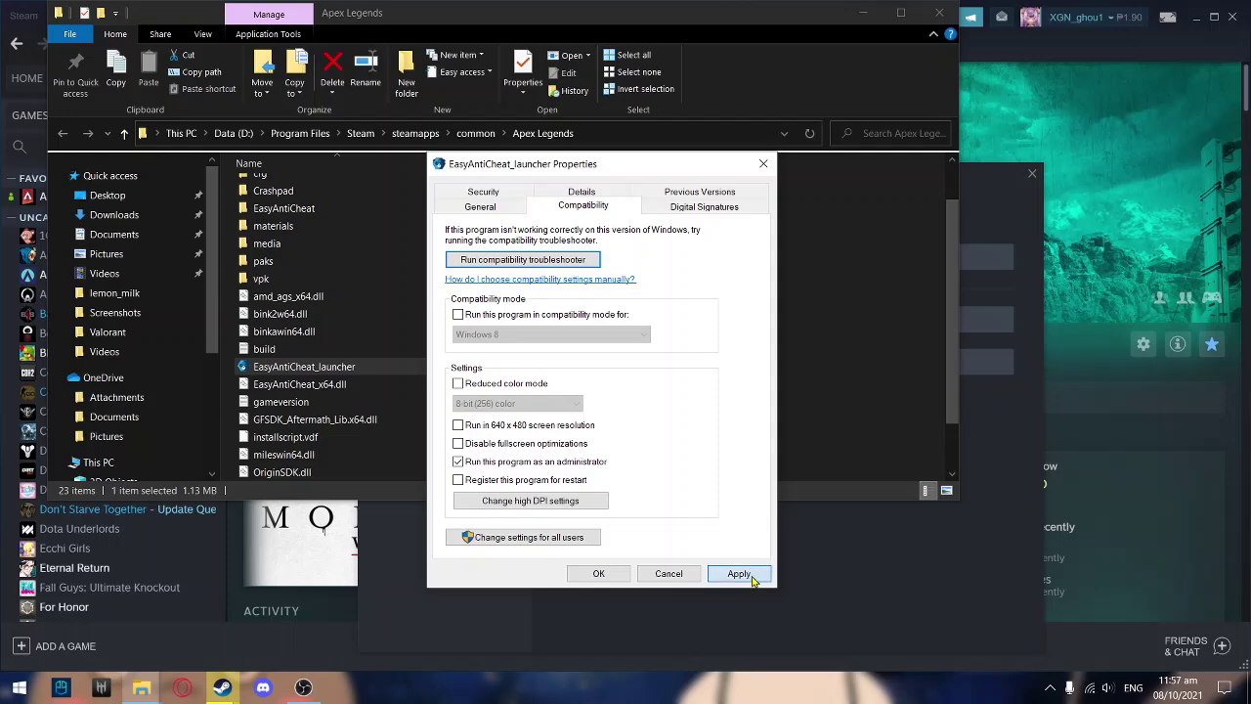
left_click(615, 576)
left_click(940, 13)
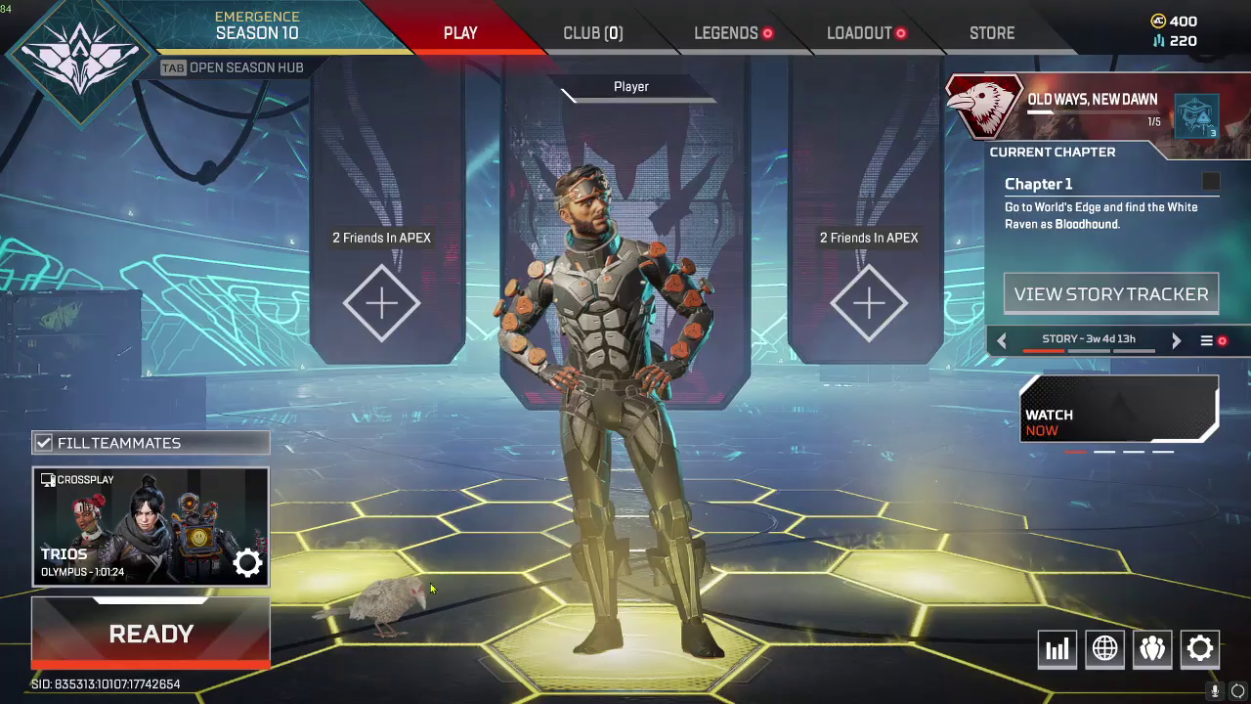
- Open the Select a game mode screen from the mode card above READY
left_click(156, 518)
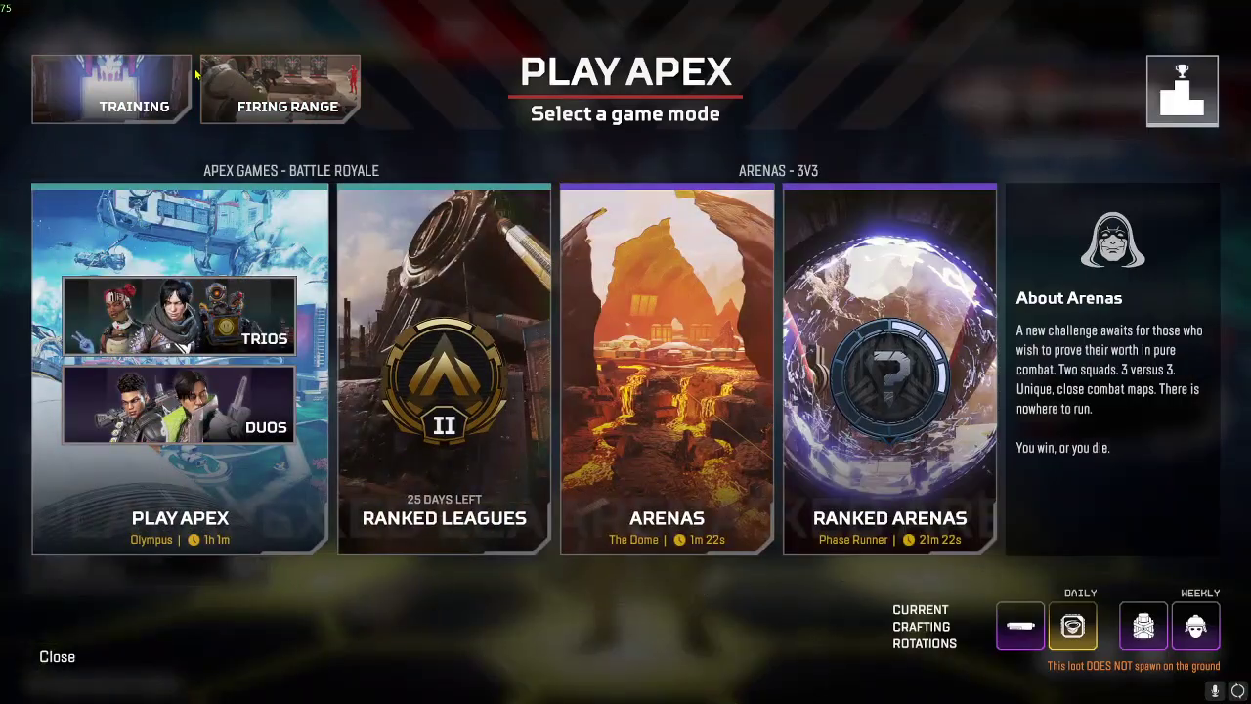
- Choose Firing Range, ready up, and walk out of the starting tunnel once loaded
left_click(205, 90)
left_click(232, 605)
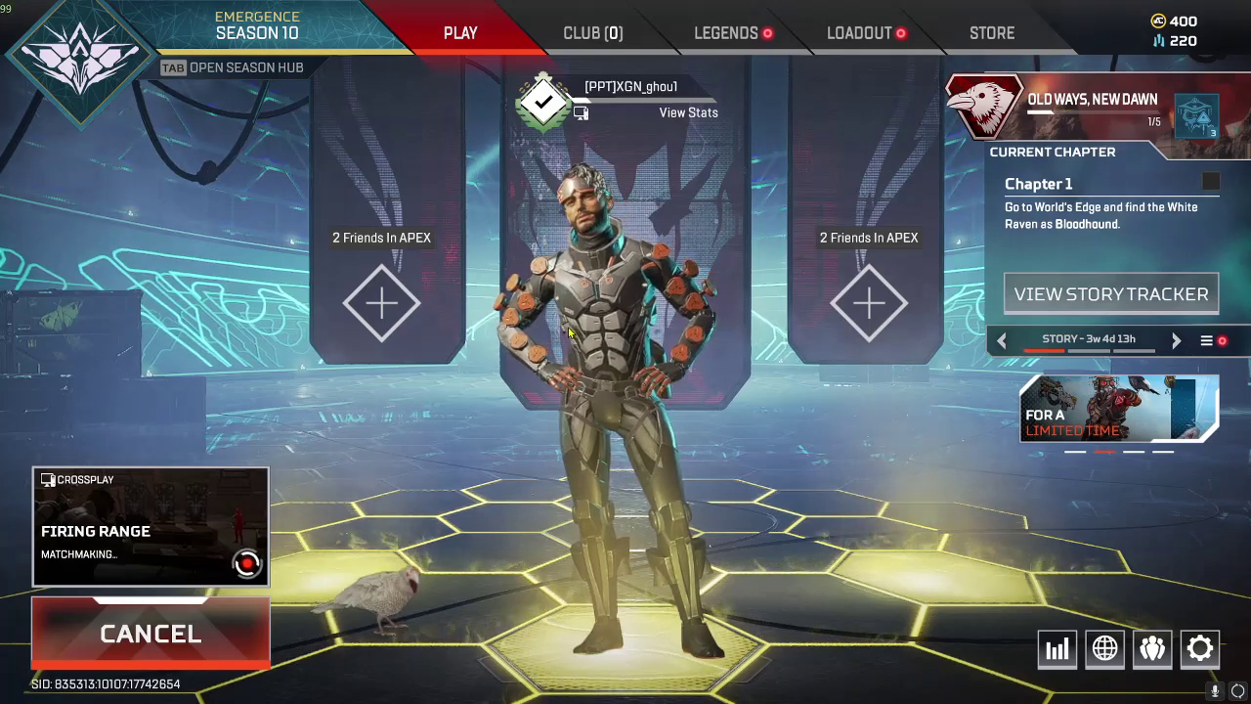
key("Tab")
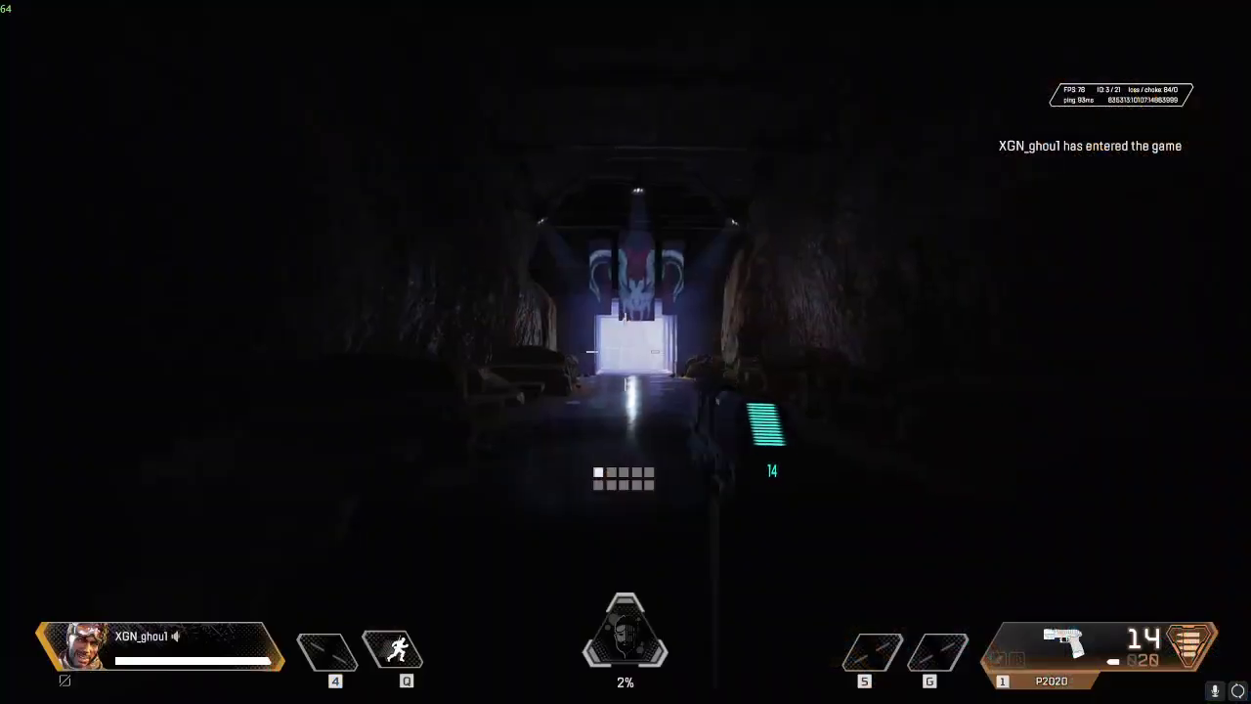
key("w")
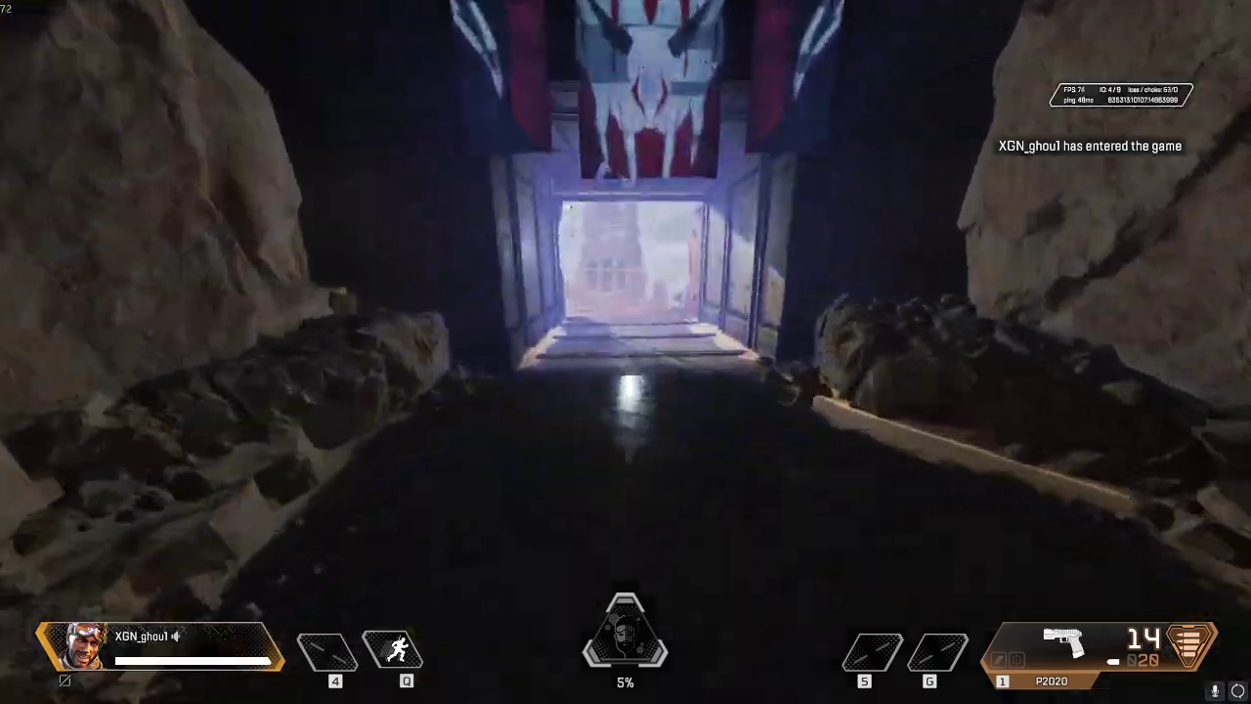